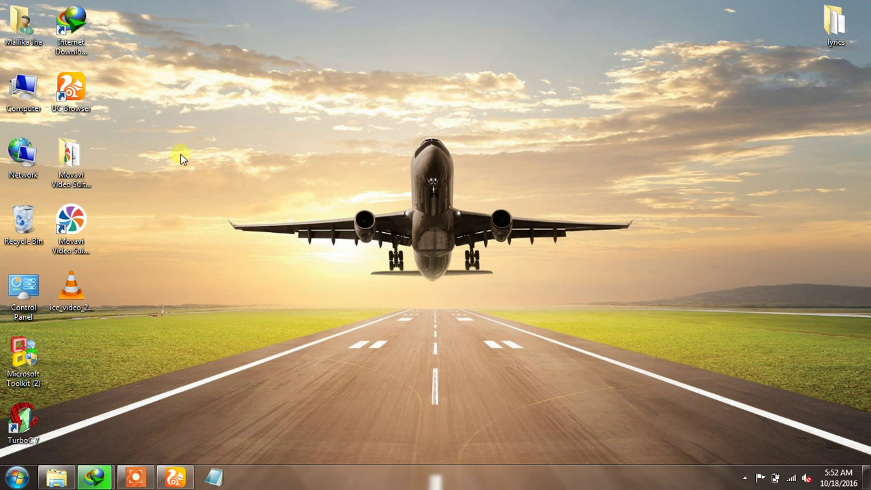
- View the Computer's system properties, then close the System window
right_click(7, 96)
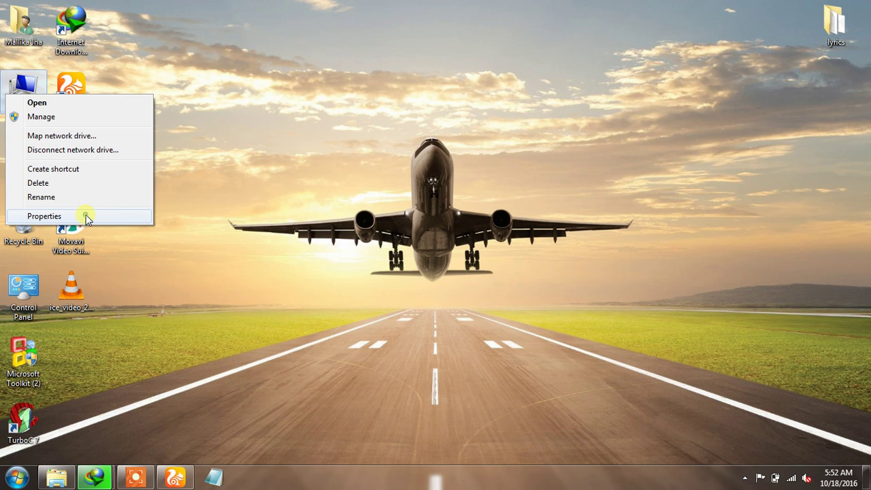
click(87, 218)
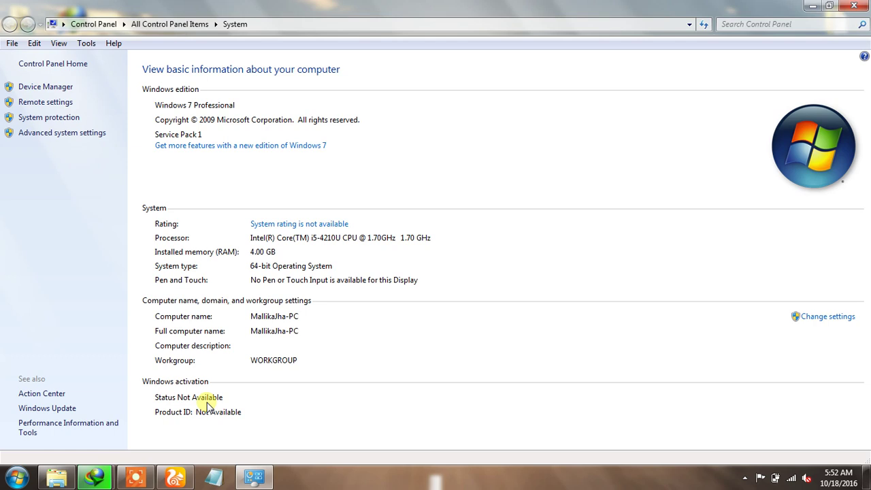
click(854, 5)
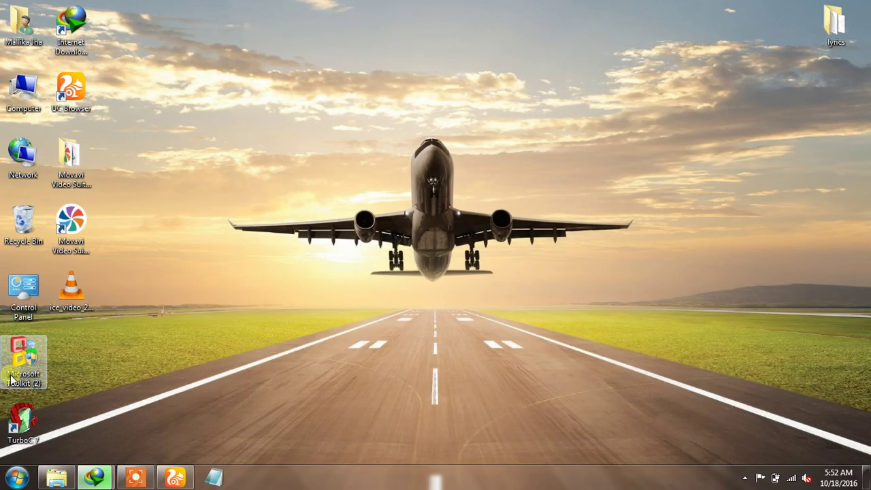
- Launch Microsoft Toolkit as administrator and load the Windows Toolkit
right_click(41, 359)
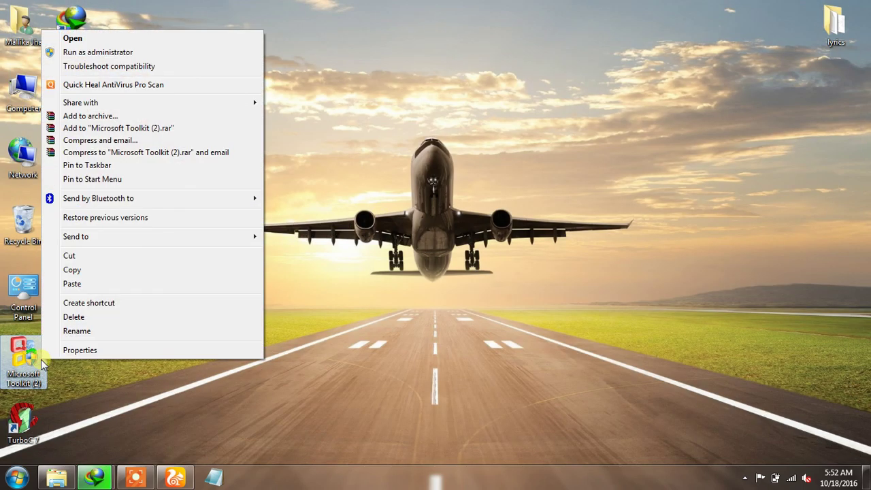
click(176, 55)
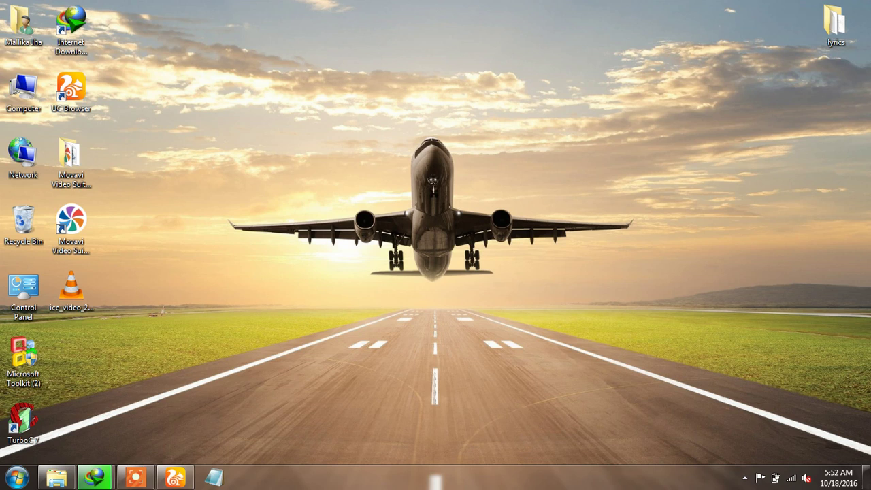
click(372, 224)
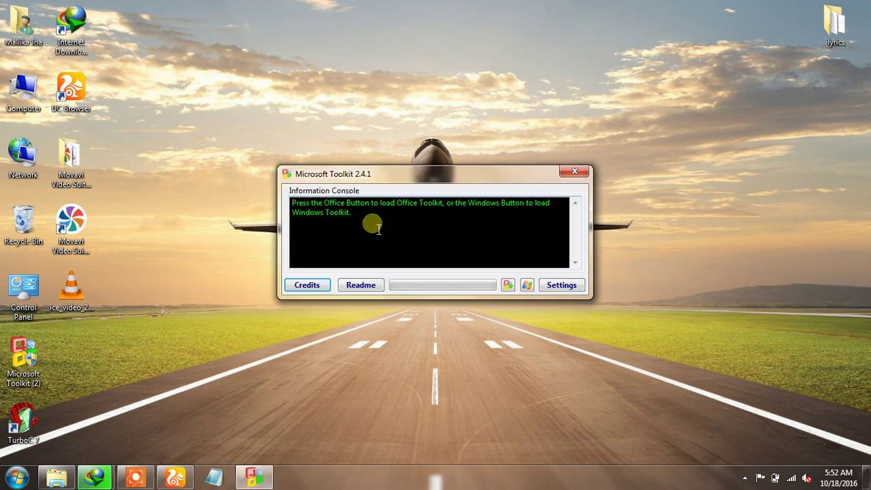
click(526, 289)
click(529, 286)
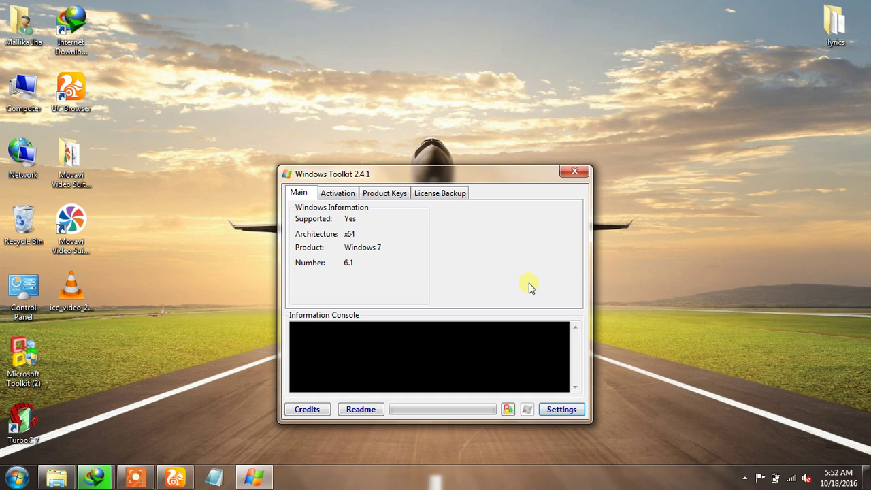
- Install the Windows 7 Professional product key and highlight the success message in the console
click(392, 196)
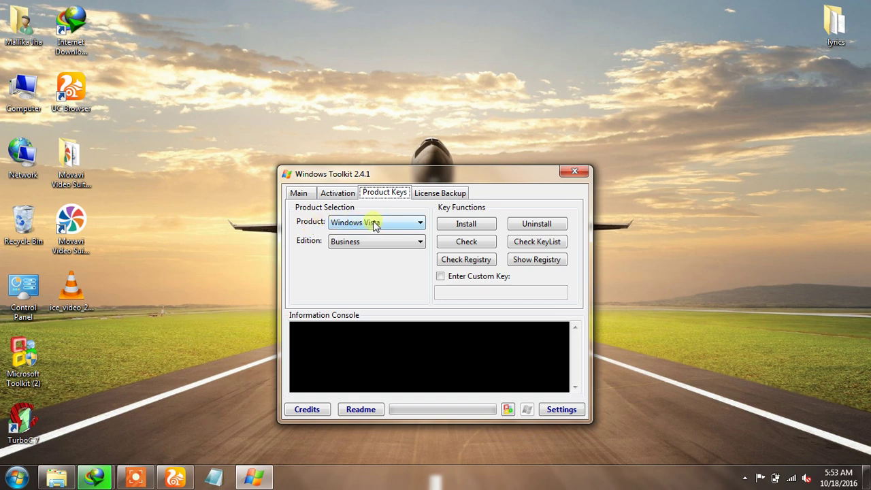
click(401, 231)
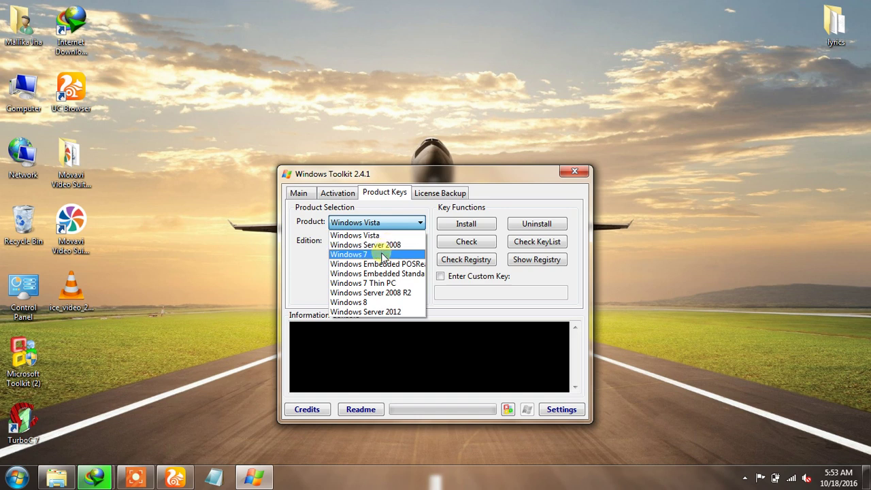
click(382, 255)
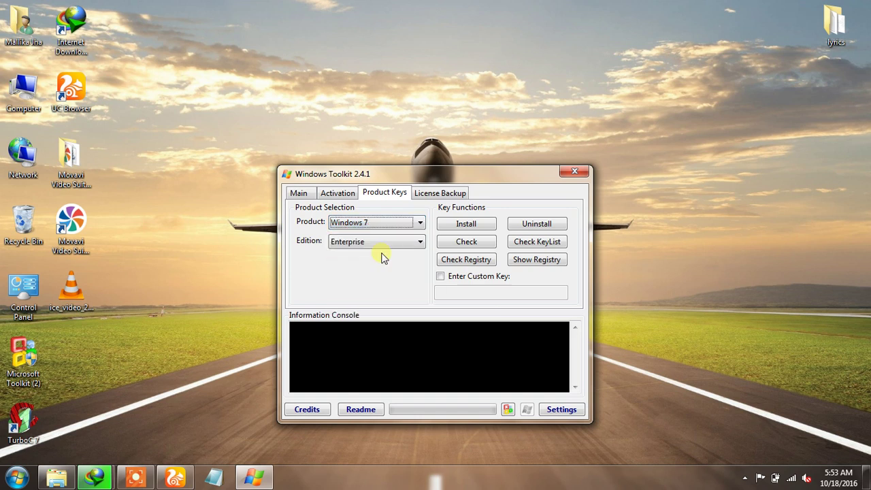
click(418, 246)
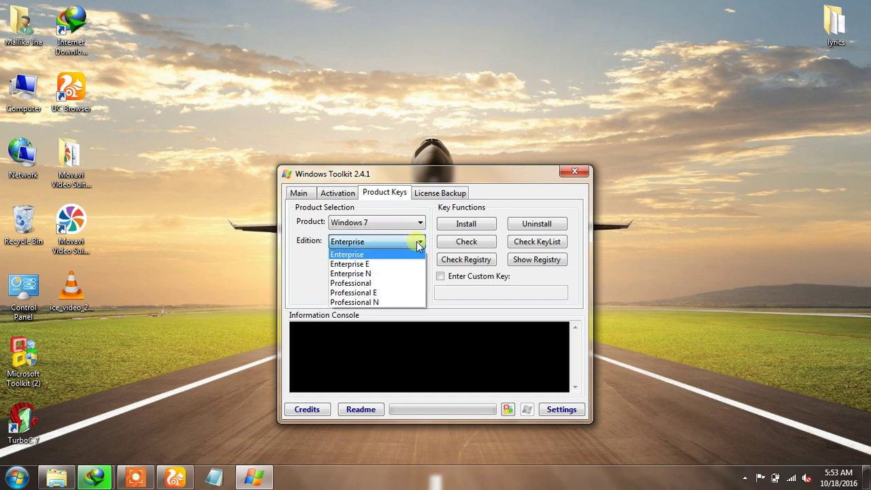
click(389, 283)
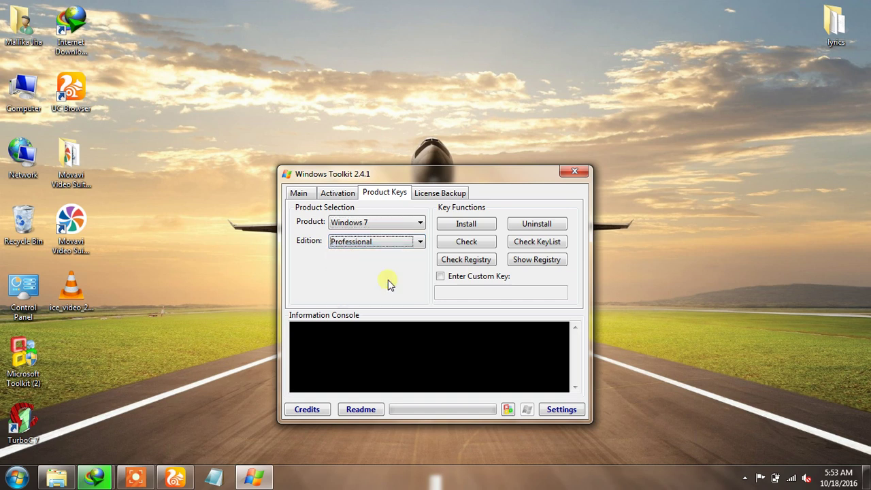
click(466, 229)
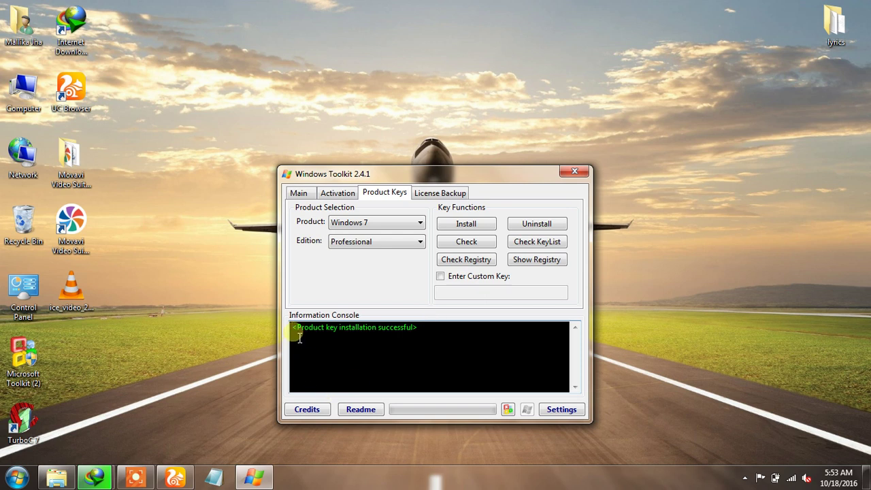
drag(293, 328, 402, 331)
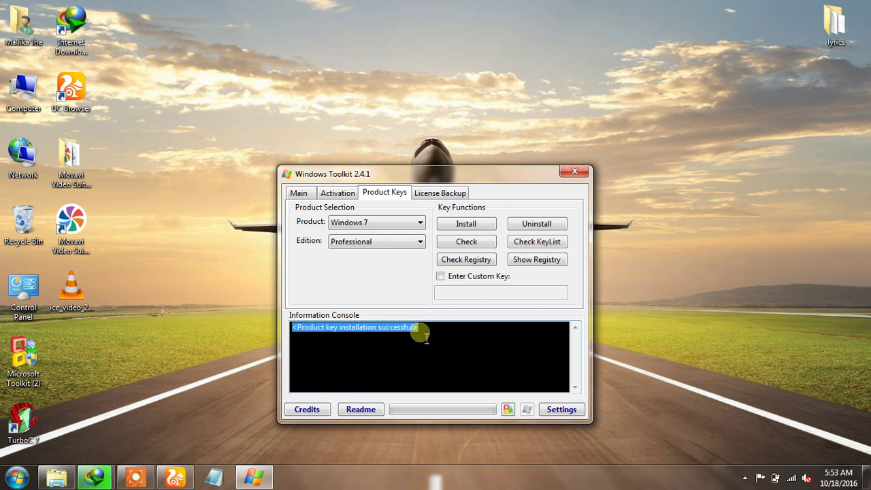
click(417, 363)
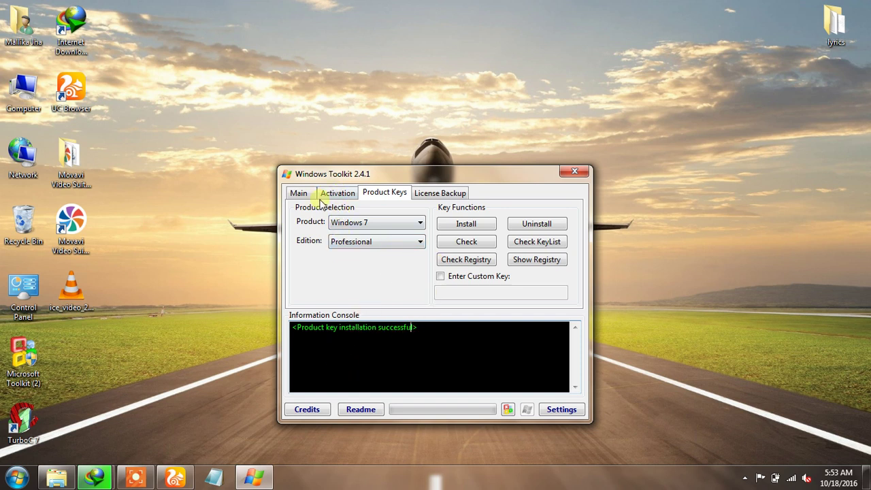
- Install AutoKMS from the Activation tab and activate Windows 7 Professional with it
click(340, 196)
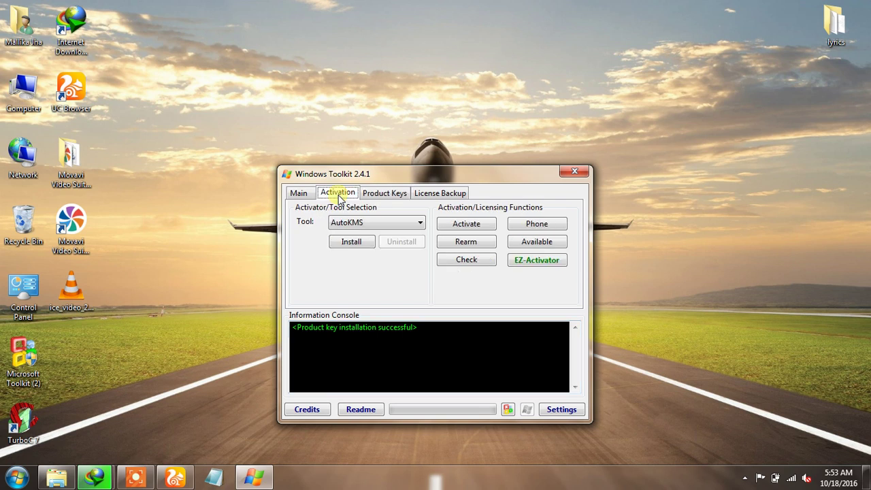
click(352, 244)
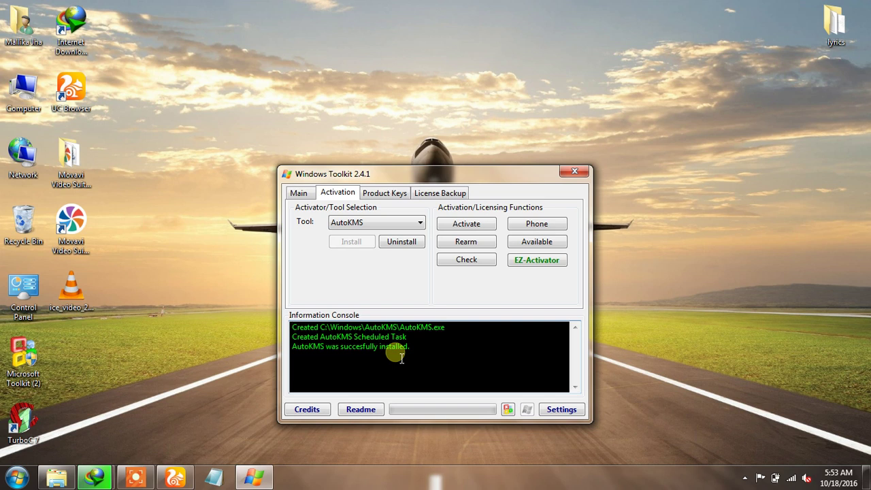
click(467, 230)
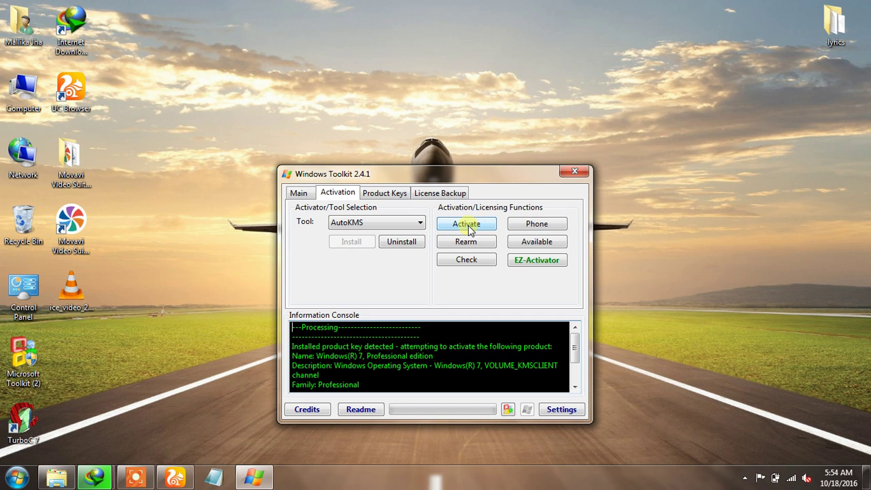
click(576, 371)
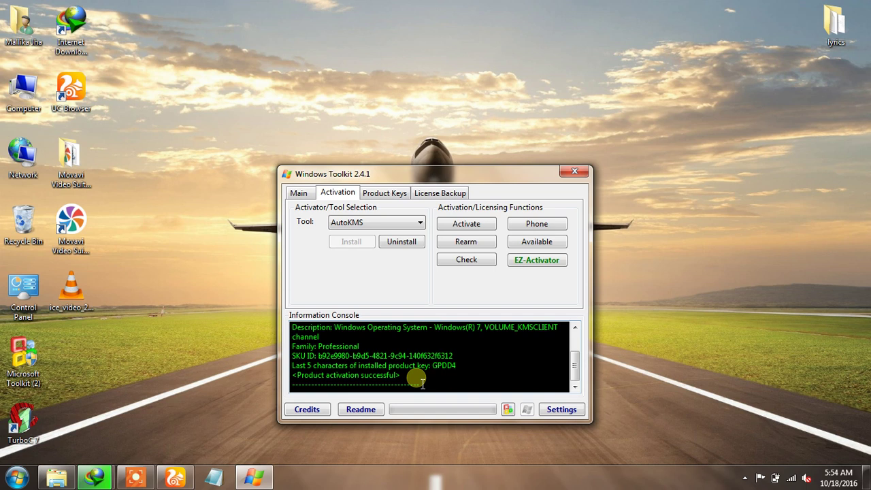
- Close the Windows Toolkit and confirm 'Windows is activated' in Computer Properties before closing it
click(575, 171)
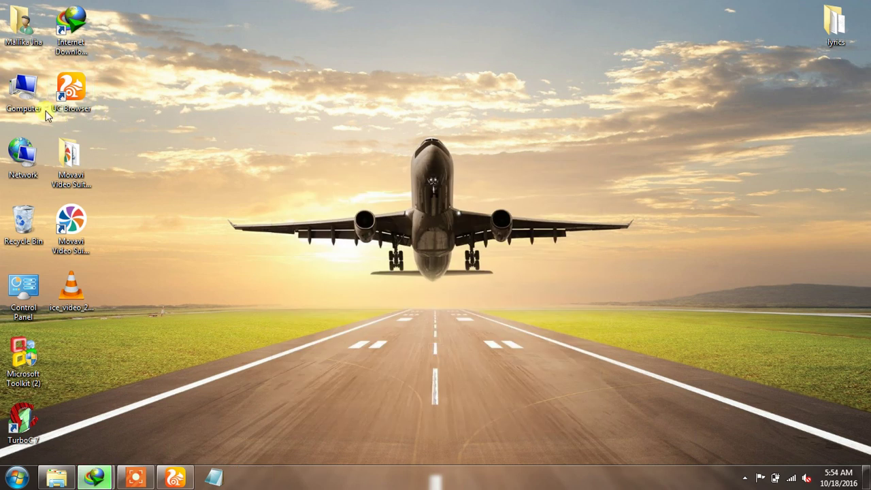
right_click(22, 99)
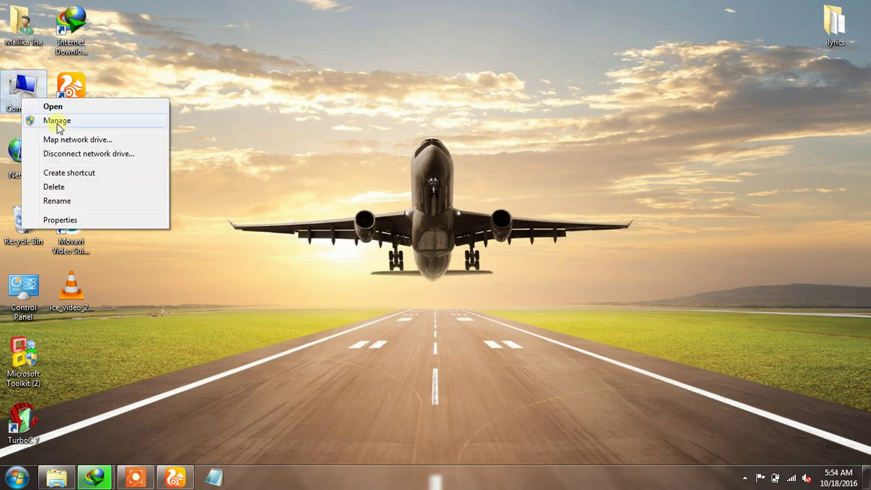
click(60, 220)
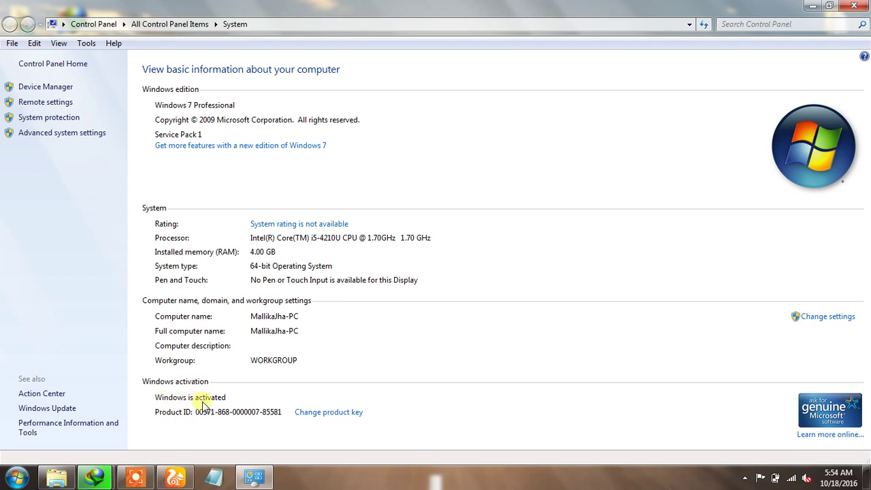
click(855, 5)
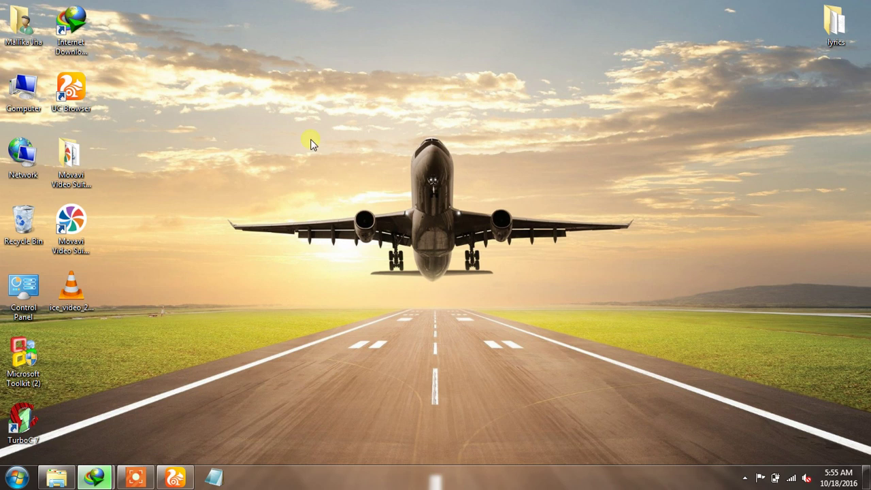